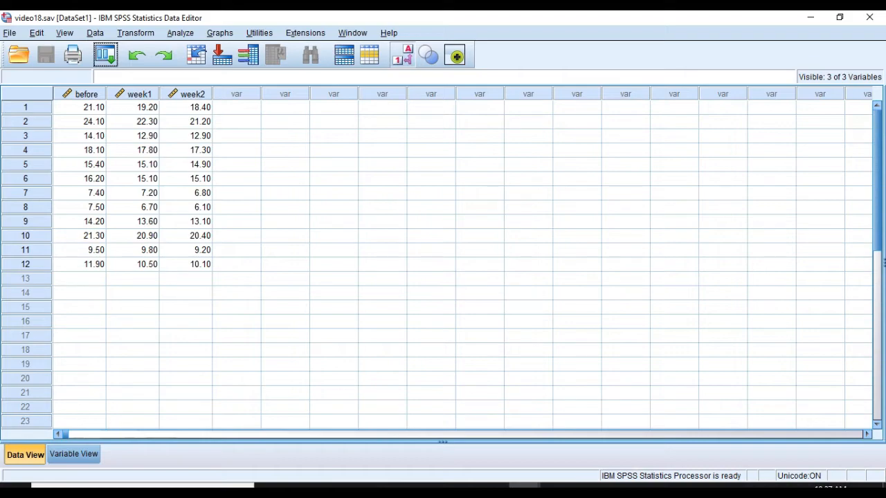
Step: Check the variable definitions and set up a legacy K Related Samples Friedman test with before, week1 and week2 as test variables
{"action": "left_click", "coordinate": [74, 454]}
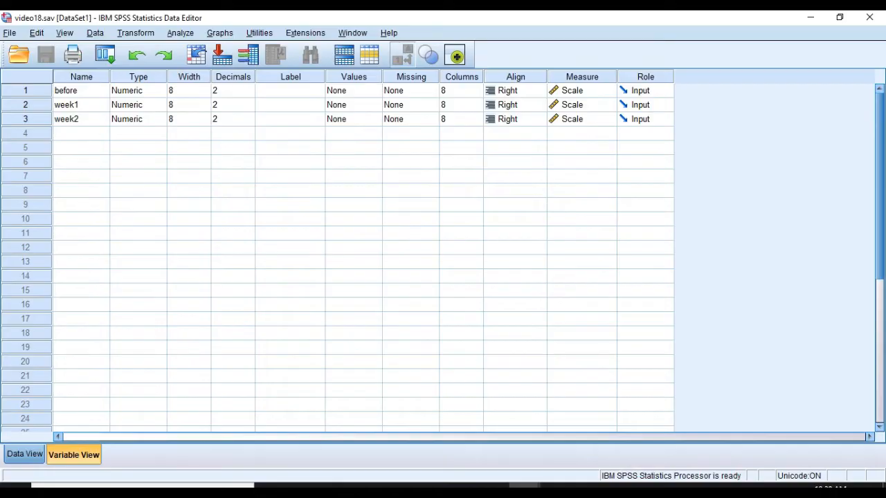
{"action": "left_click", "coordinate": [25, 455]}
{"action": "left_click", "coordinate": [181, 33]}
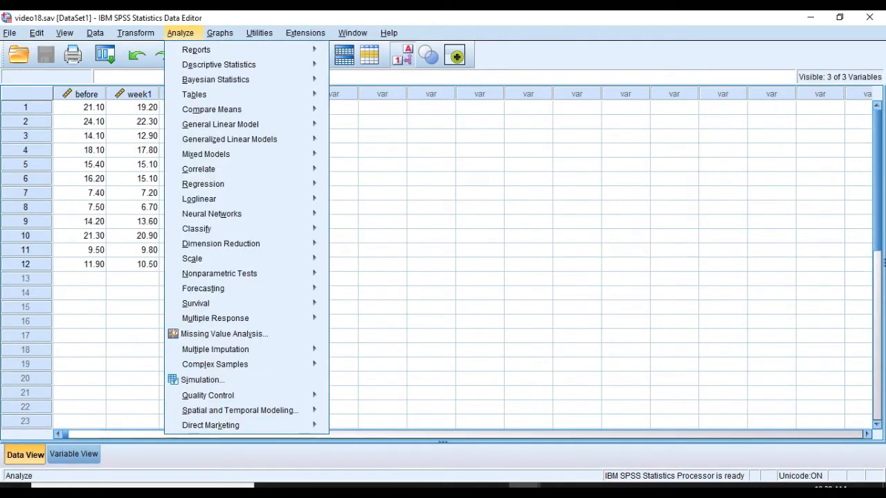
{"action": "mouse_move", "coordinate": [219, 273]}
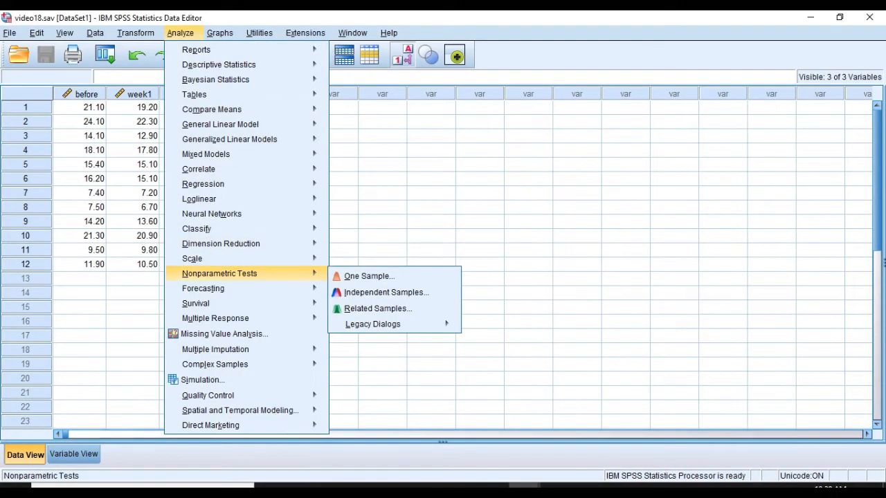
{"action": "mouse_move", "coordinate": [372, 324]}
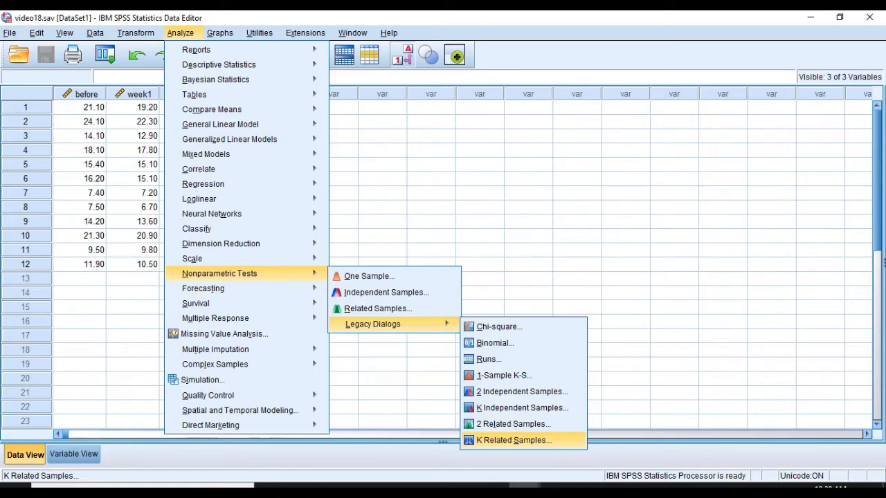
{"action": "left_click", "coordinate": [513, 441]}
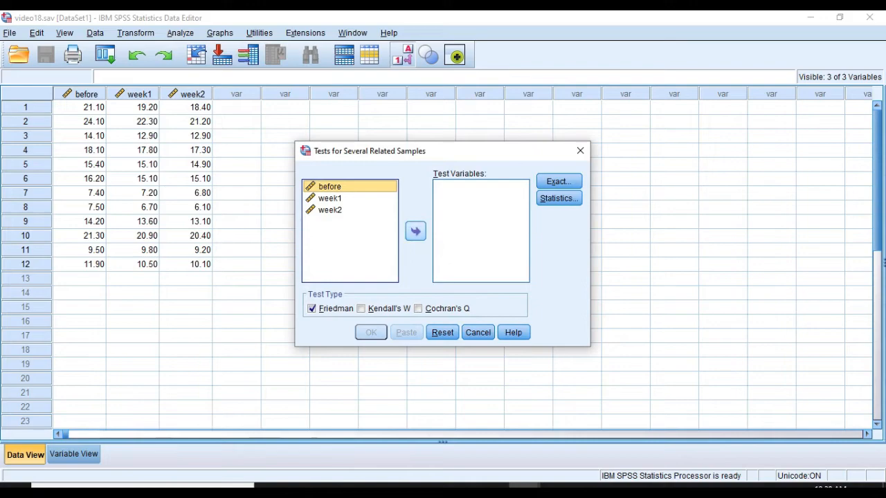
{"action": "left_click", "coordinate": [415, 231]}
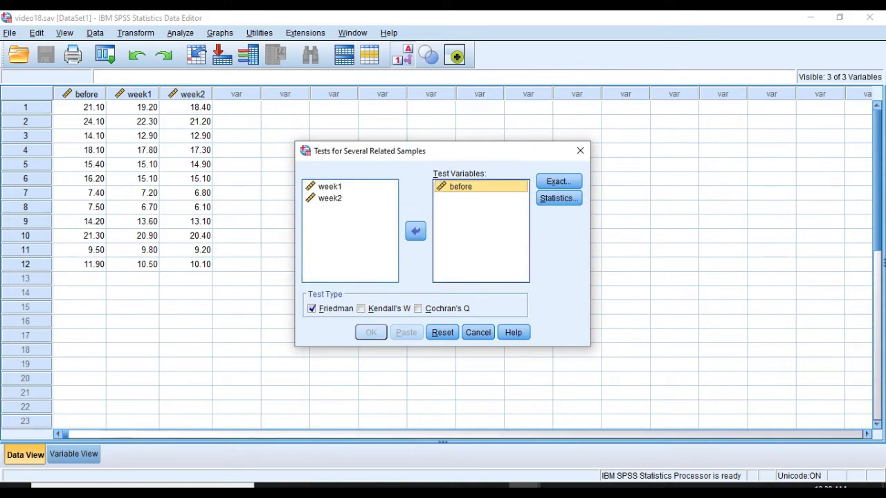
{"action": "left_click", "coordinate": [330, 186]}
{"action": "left_click", "coordinate": [415, 231]}
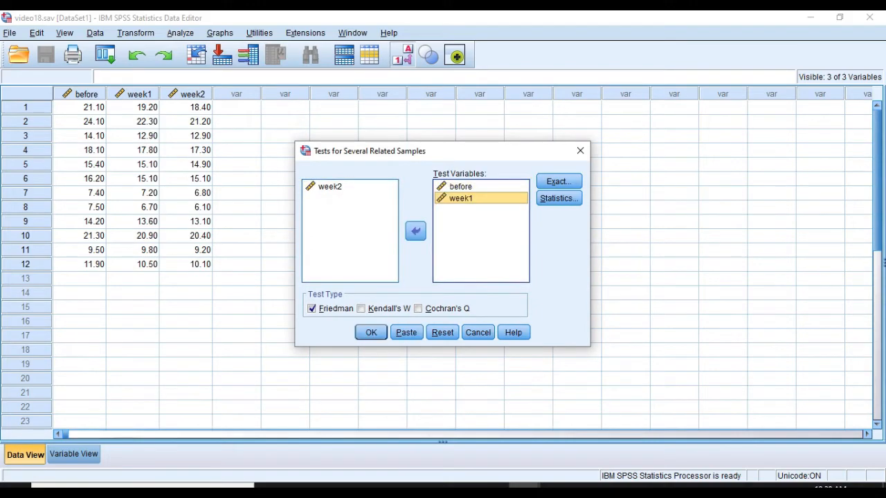
{"action": "left_click", "coordinate": [330, 186]}
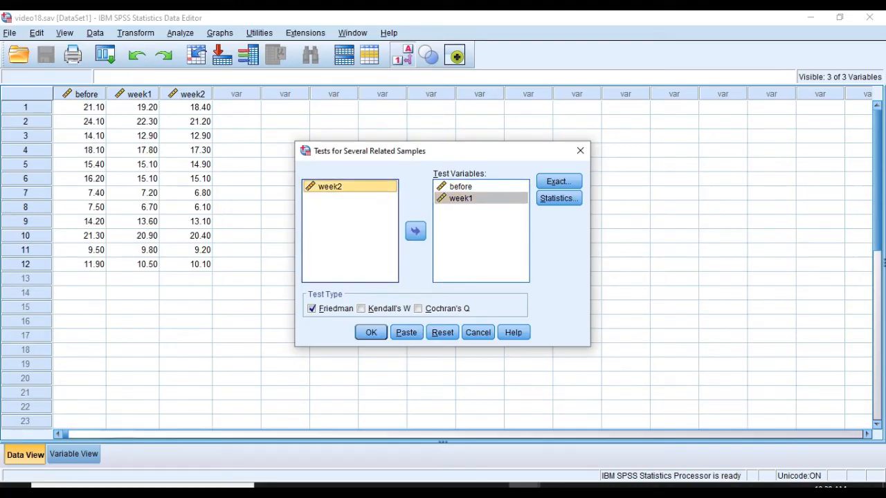
{"action": "left_click", "coordinate": [416, 231]}
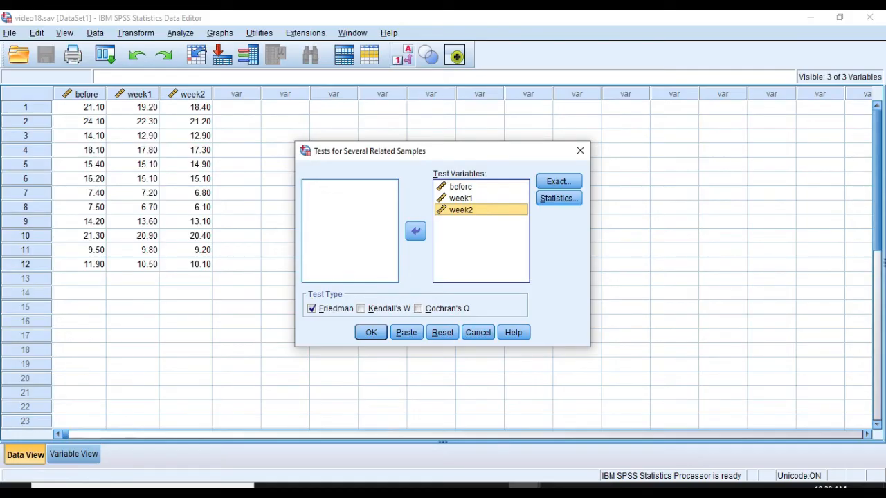
Step: Run the Friedman test with quartiles included and examine the resulting Ranks and Test Statistics tables
{"action": "left_click", "coordinate": [559, 198]}
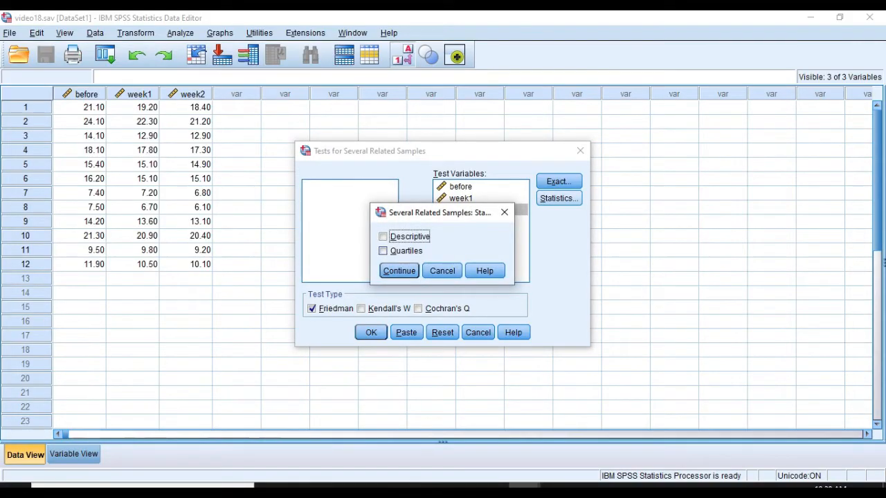
{"action": "left_click", "coordinate": [383, 251]}
{"action": "left_click", "coordinate": [400, 270]}
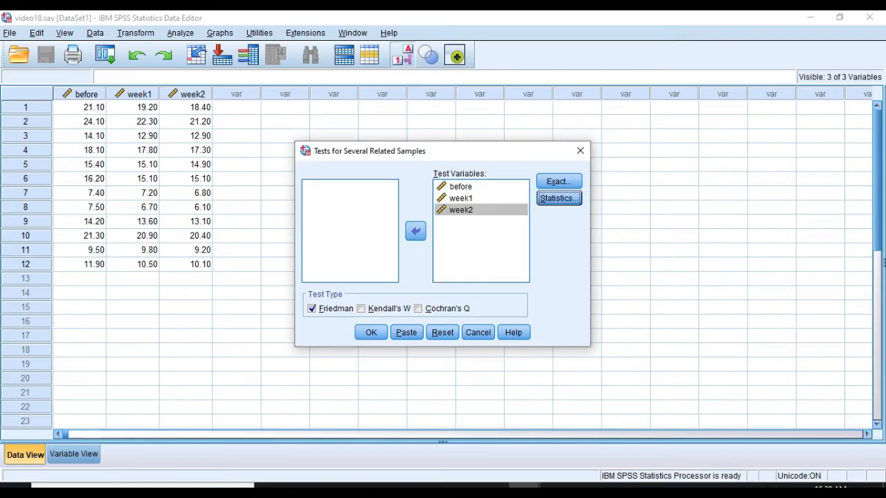
{"action": "left_click", "coordinate": [371, 333]}
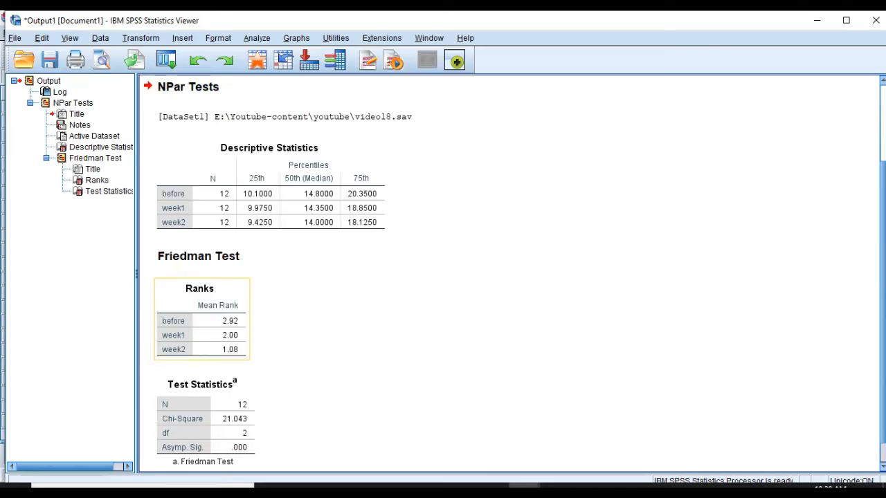
{"action": "left_click", "coordinate": [203, 319]}
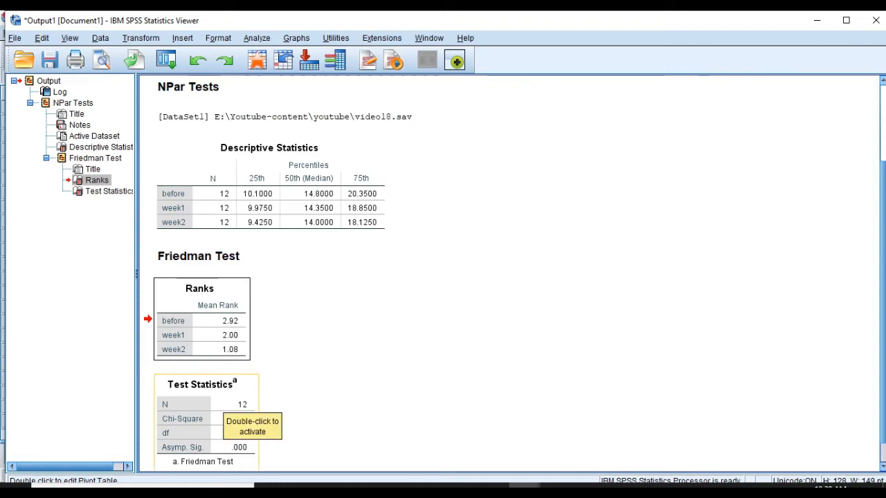
{"action": "left_click", "coordinate": [222, 400]}
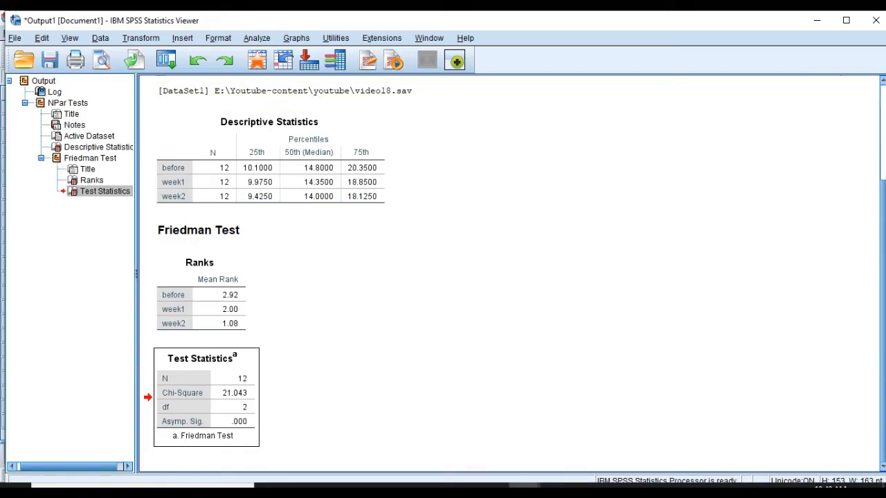
Step: Set up a customized nonparametric Related Samples analysis with before, week1 and week2 as the test fields
{"action": "left_click", "coordinate": [257, 38]}
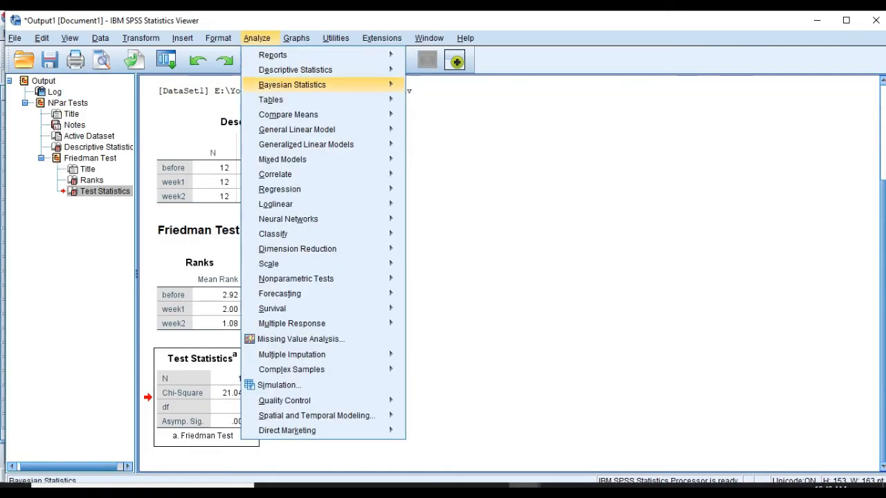
{"action": "mouse_move", "coordinate": [296, 278]}
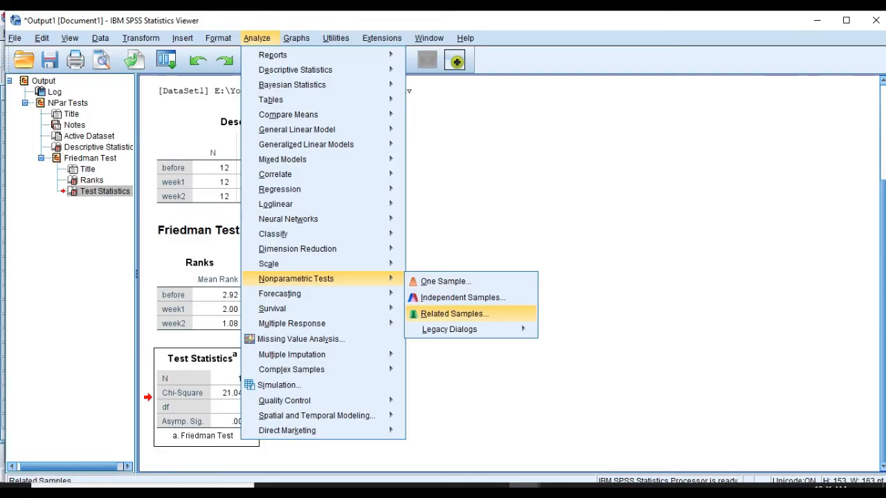
{"action": "left_click", "coordinate": [454, 313]}
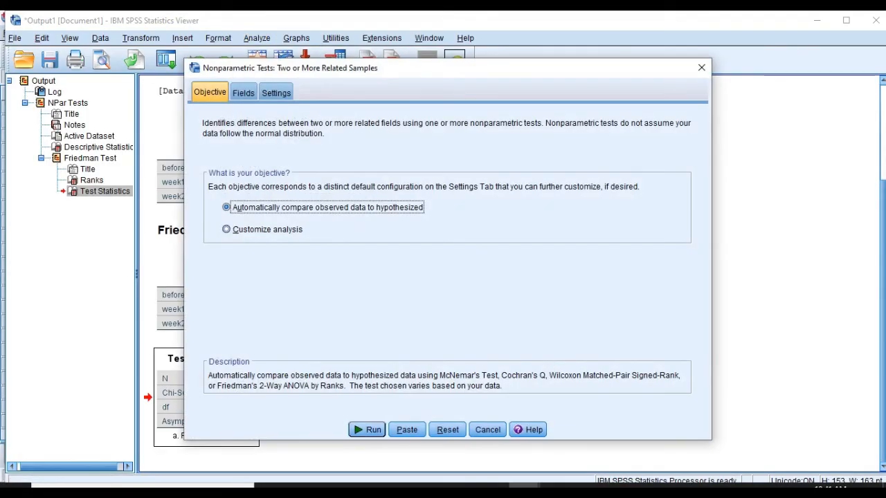
{"action": "left_click", "coordinate": [226, 229]}
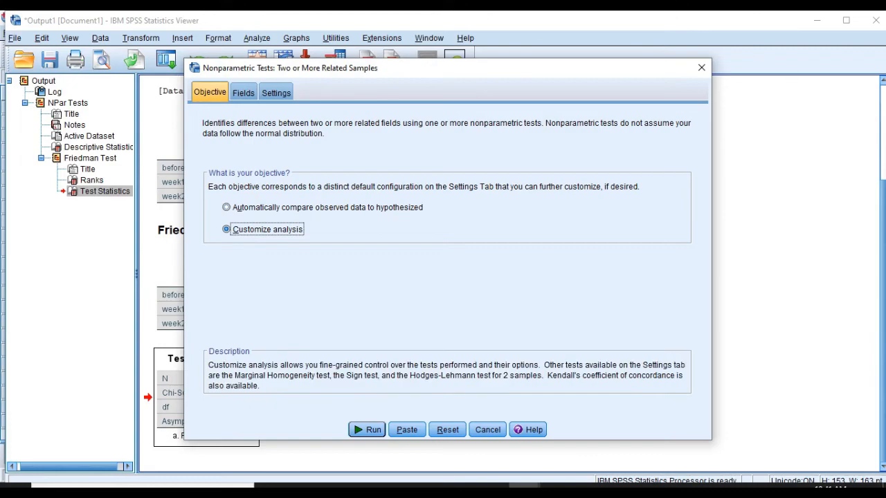
{"action": "left_click", "coordinate": [244, 93]}
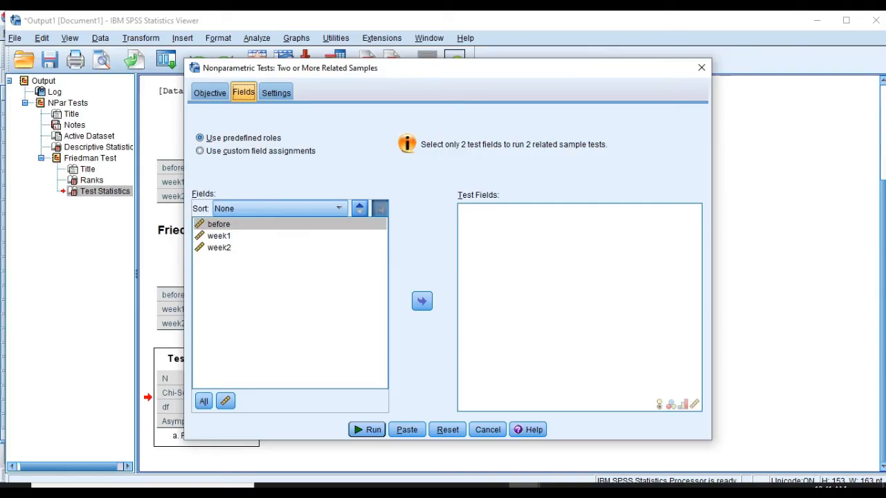
{"action": "left_click", "coordinate": [422, 301]}
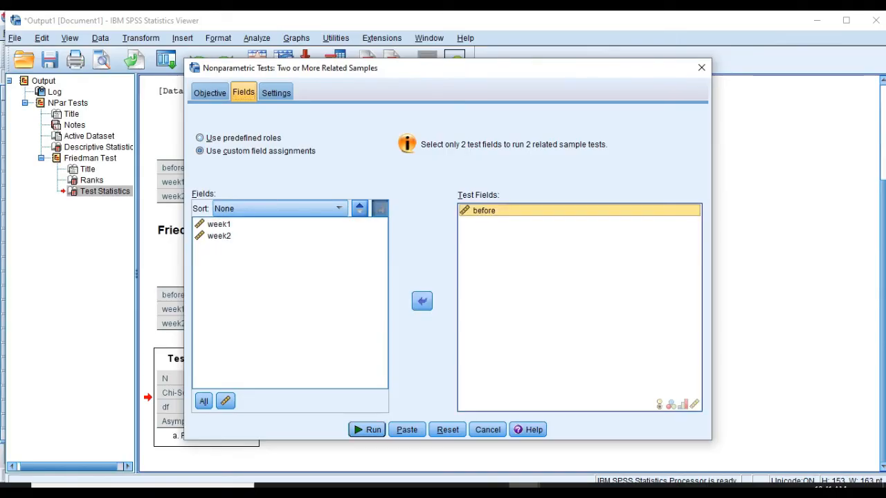
{"action": "left_click", "coordinate": [219, 224]}
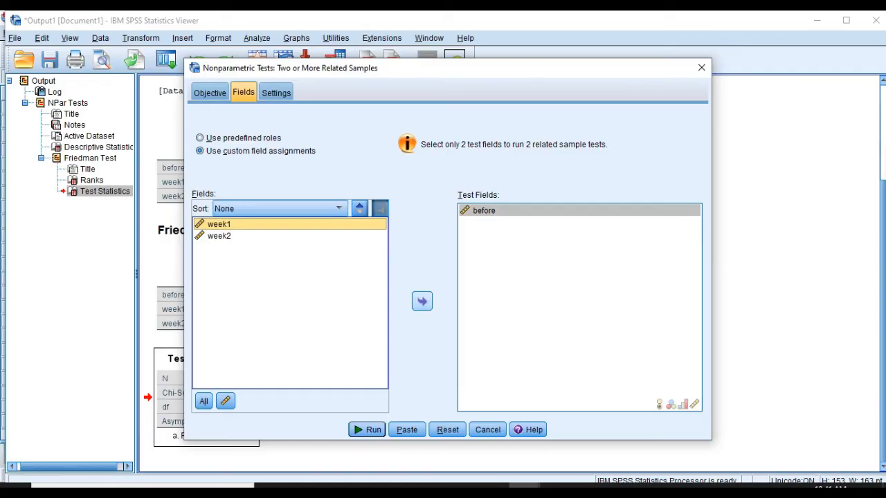
{"action": "left_click", "coordinate": [422, 301]}
{"action": "left_click", "coordinate": [218, 224]}
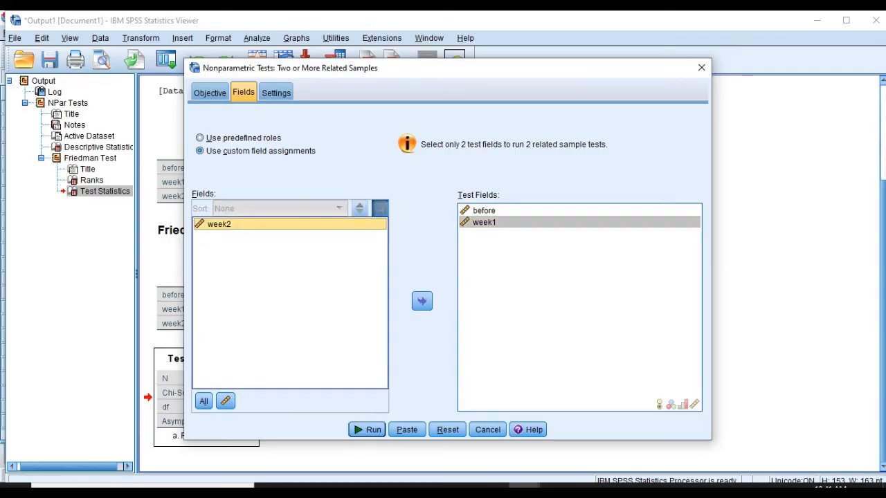
{"action": "left_click", "coordinate": [421, 301]}
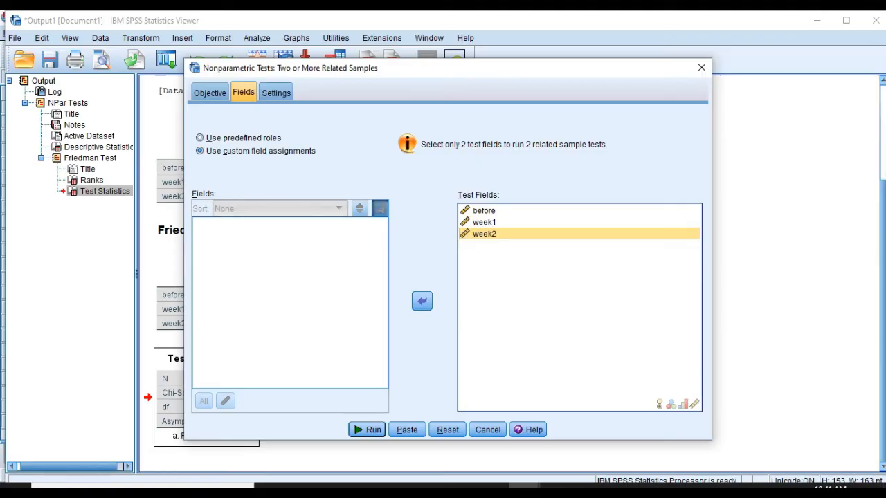
Step: Customize the tests to Friedman's 2-way ANOVA by ranks (k samples) with all pairwise multiple comparisons and run the analysis
{"action": "left_click", "coordinate": [276, 93]}
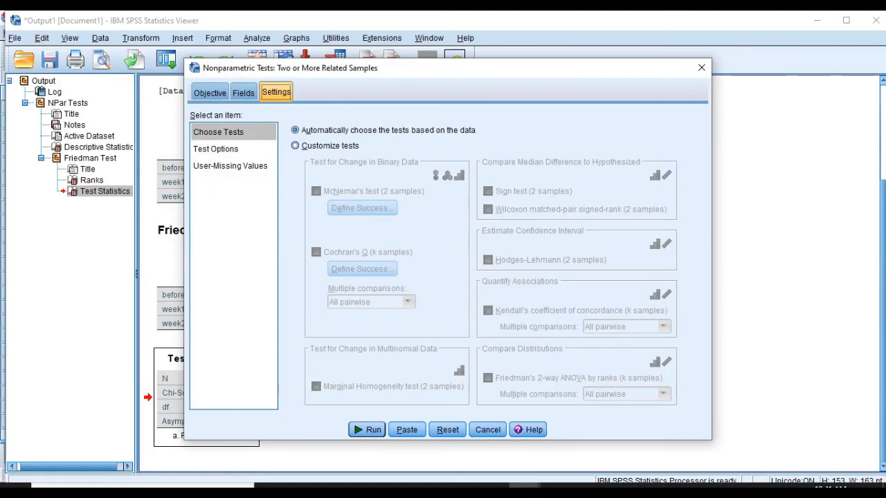
{"action": "left_click", "coordinate": [295, 145]}
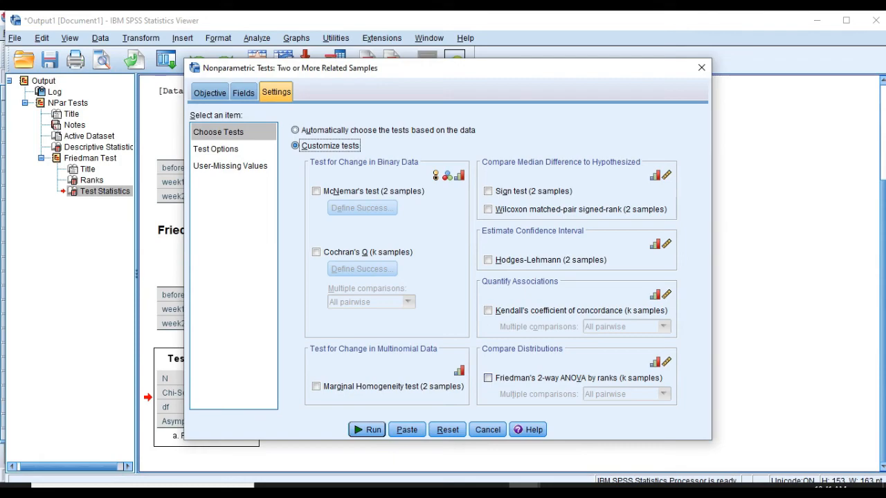
{"action": "left_click", "coordinate": [488, 379]}
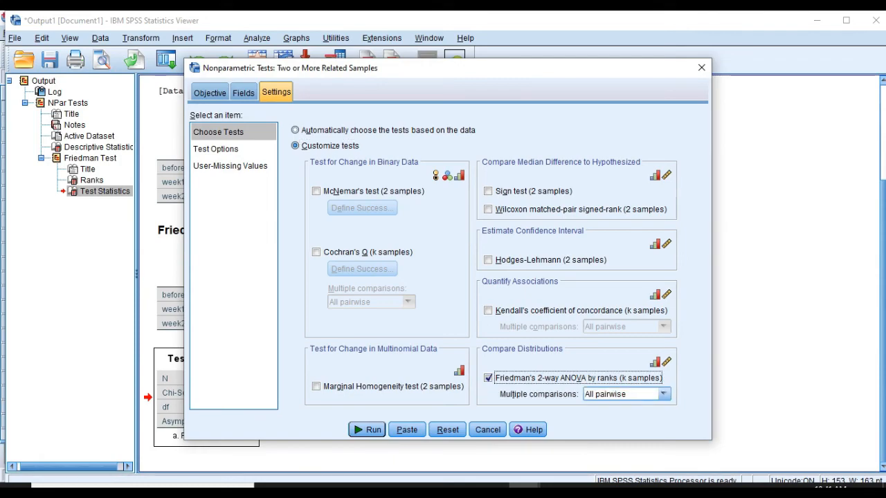
{"action": "left_click", "coordinate": [663, 394]}
{"action": "left_click", "coordinate": [663, 394]}
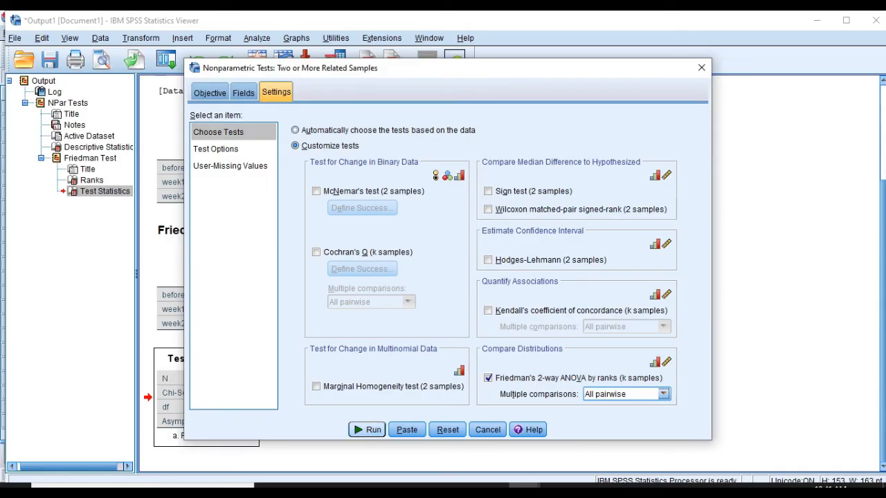
{"action": "left_click", "coordinate": [367, 430]}
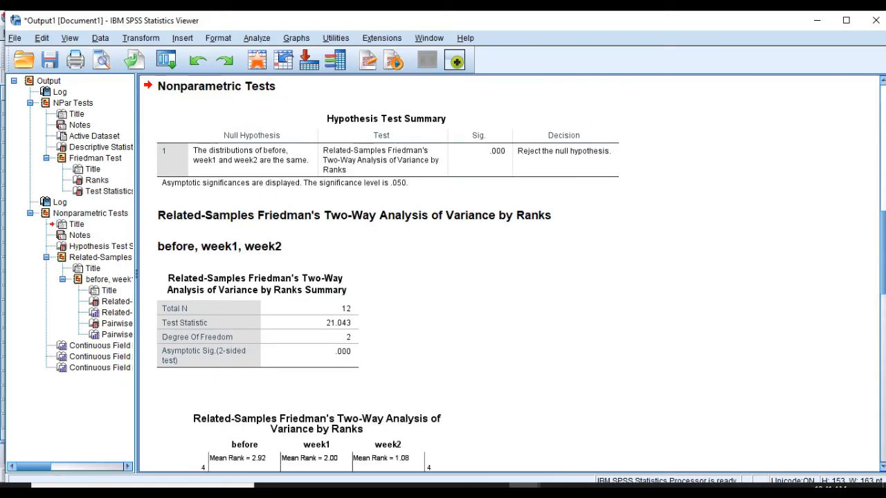
Step: Examine the Friedman's Two-Way Analysis of Variance summary and the Pairwise Comparisons table in the output
{"action": "left_click", "coordinate": [257, 321]}
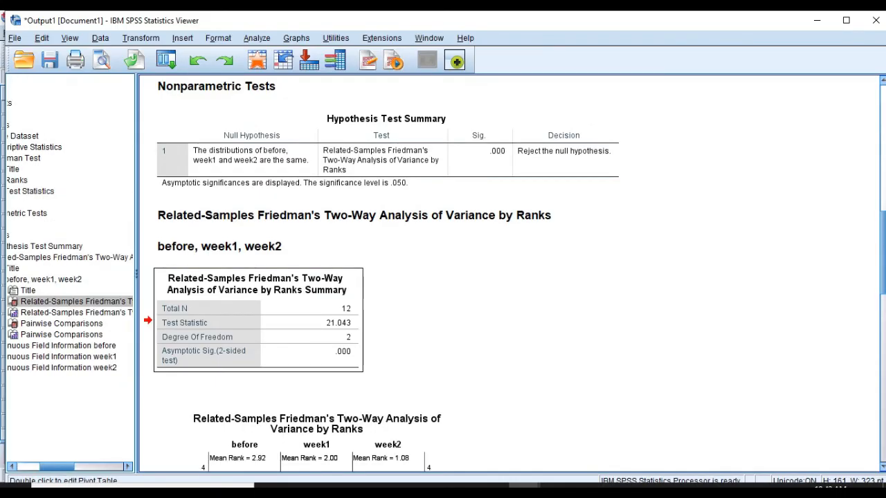
{"action": "scroll", "coordinate": [257, 321], "scroll_direction": "down", "scroll_amount": 3}
{"action": "scroll", "coordinate": [258, 320], "scroll_direction": "down", "scroll_amount": 3}
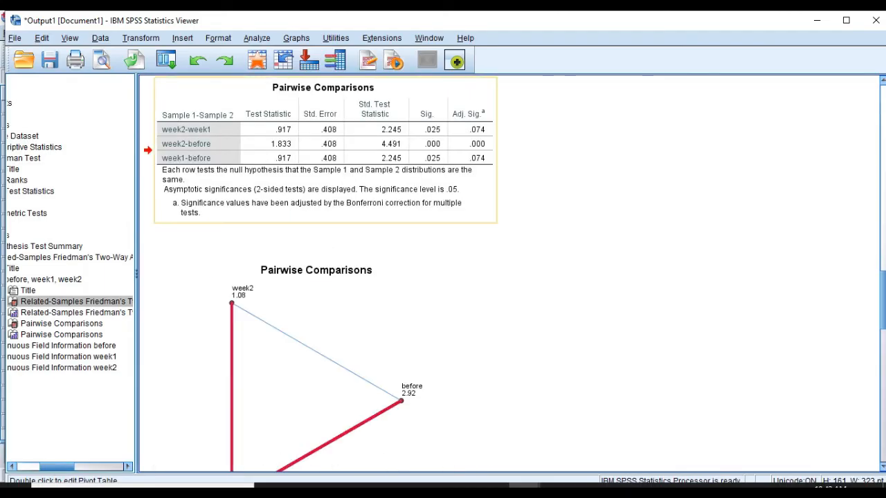
{"action": "left_click", "coordinate": [325, 150]}
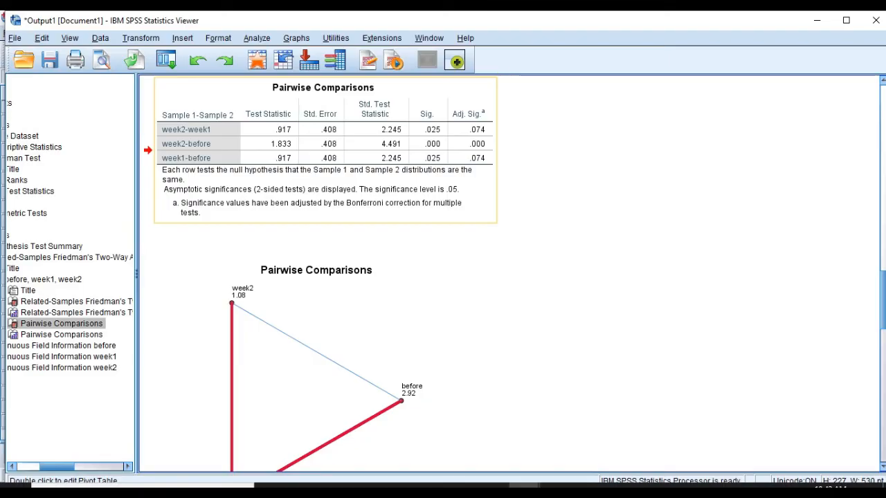